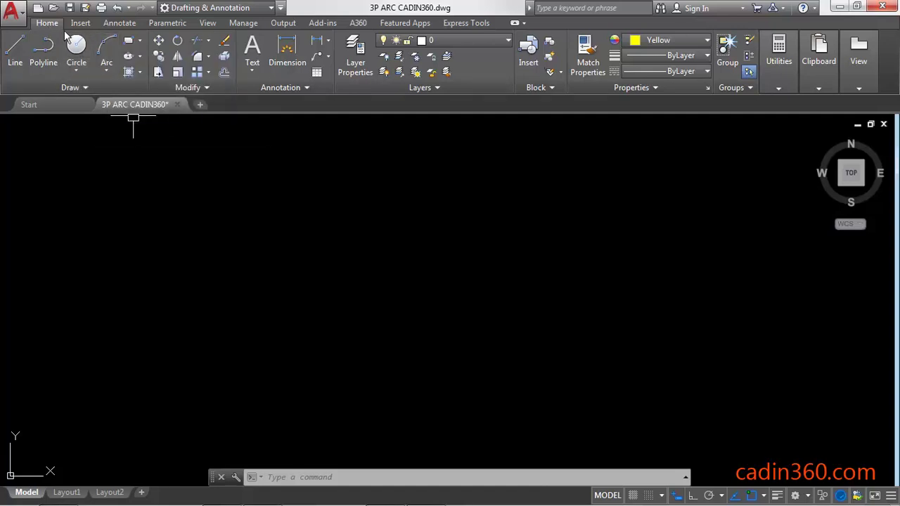
# Step: Start a 3-Point arc from the Arc dropdown in the Draw panel
pyautogui.click(108, 73)
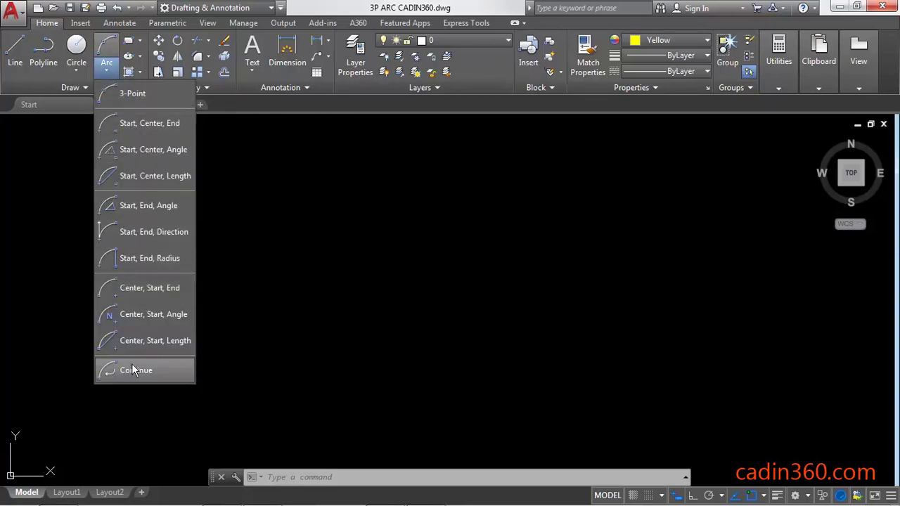
pyautogui.click(146, 94)
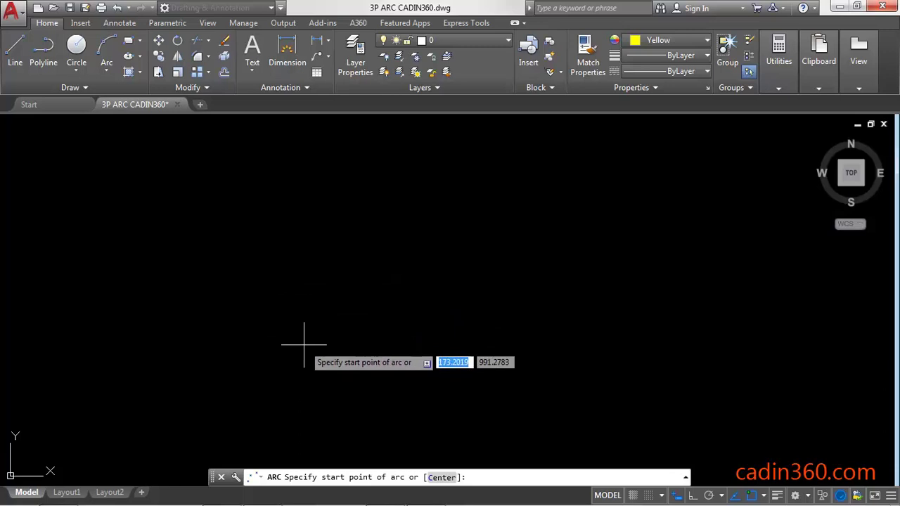
# Step: Draw a three-point arc rising in a hump across the lower-left of the drawing
pyautogui.click(249, 378)
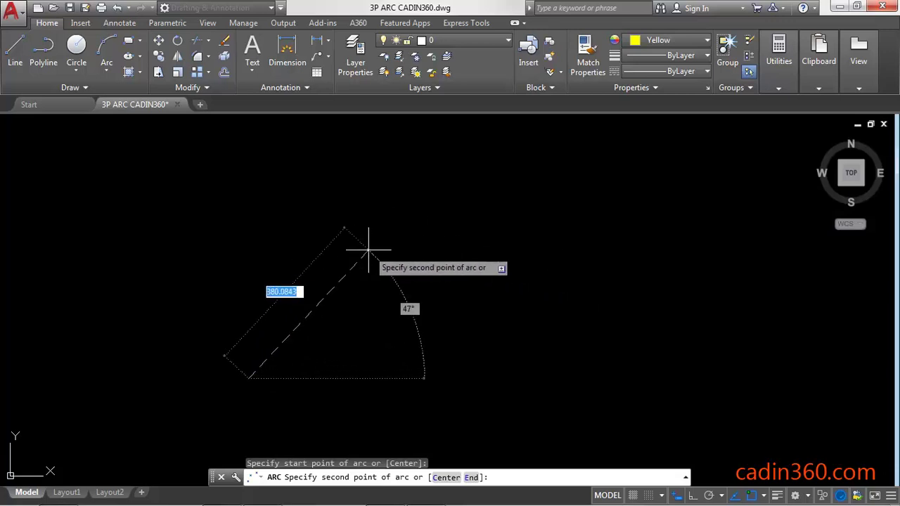
pyautogui.click(368, 249)
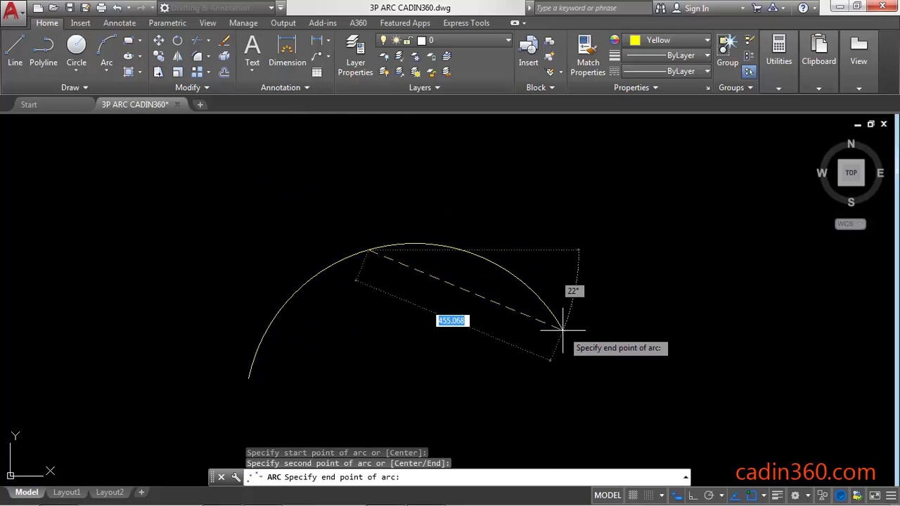
pyautogui.click(562, 327)
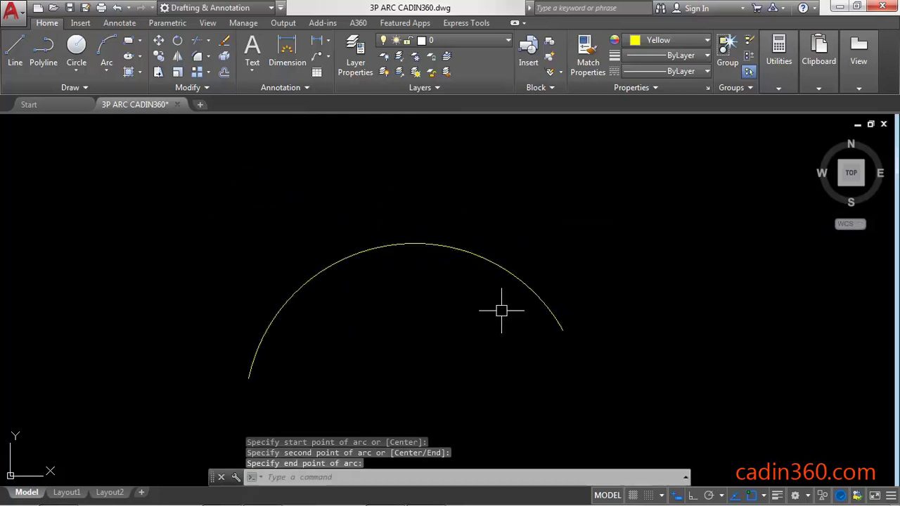
pyautogui.scroll(-2, 248, 169)
pyautogui.scroll(2, 336, 214)
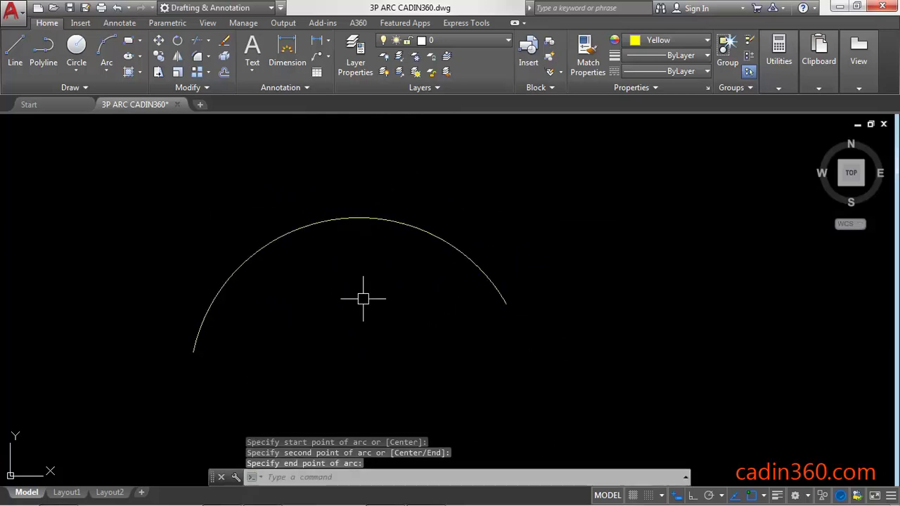
# Step: Use ARC to draw a second three-point arc from the first arc's right end, curving down and up
pyautogui.press('Escape')
pyautogui.write('ARC')
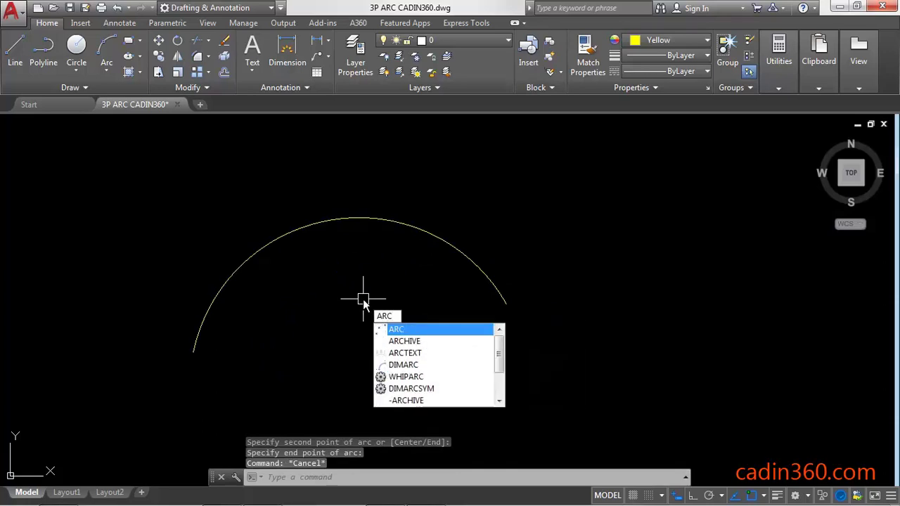
pyautogui.press('Return')
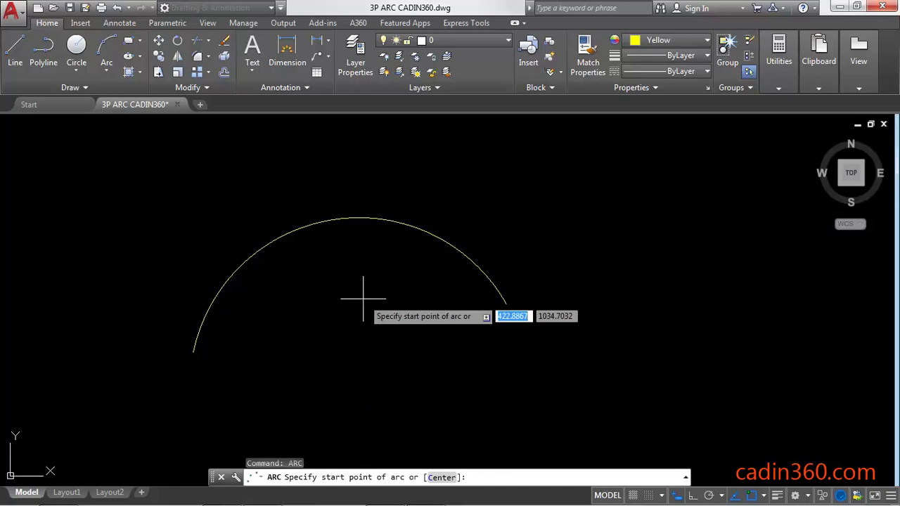
pyautogui.click(526, 344)
pyautogui.click(717, 311)
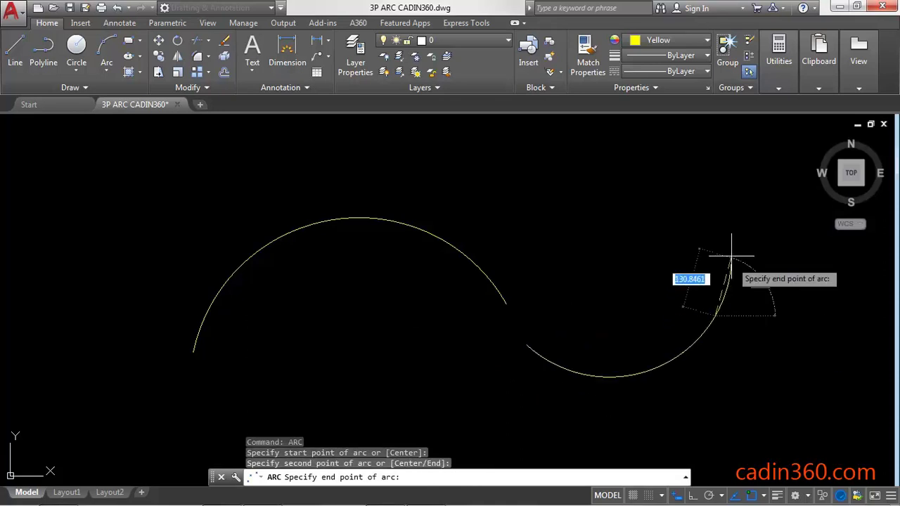
pyautogui.click(664, 190)
pyautogui.scroll(-2, 302, 359)
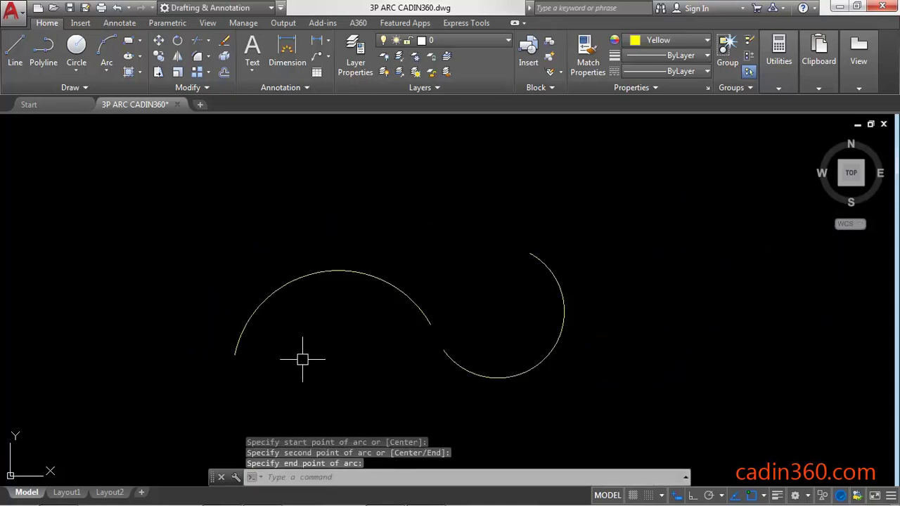
pyautogui.scroll(2, 488, 262)
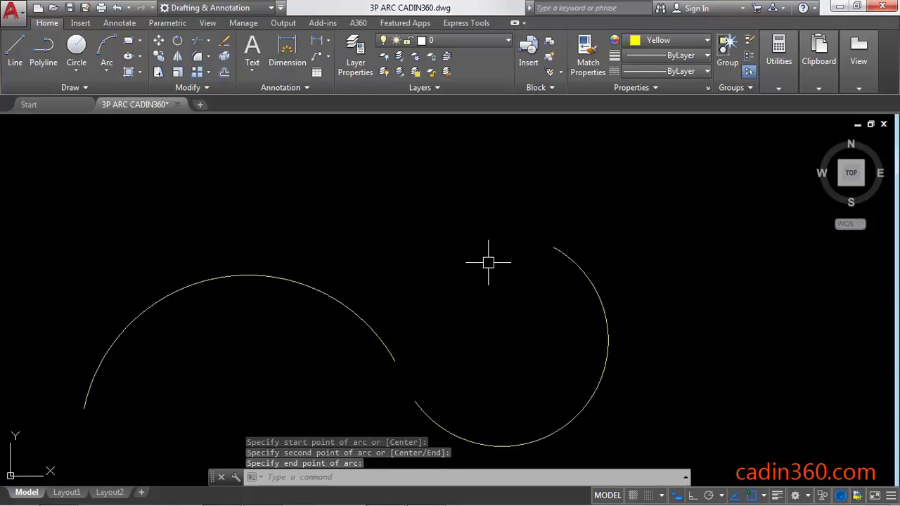
# Step: Continue a tangent arc from the second arc's end, curving upward into an S-shape
pyautogui.write('A')
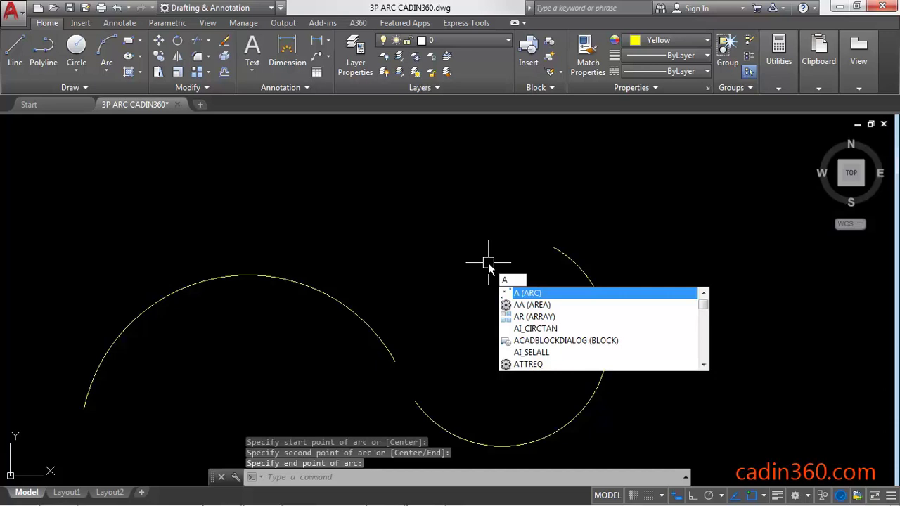
pyautogui.press('Return')
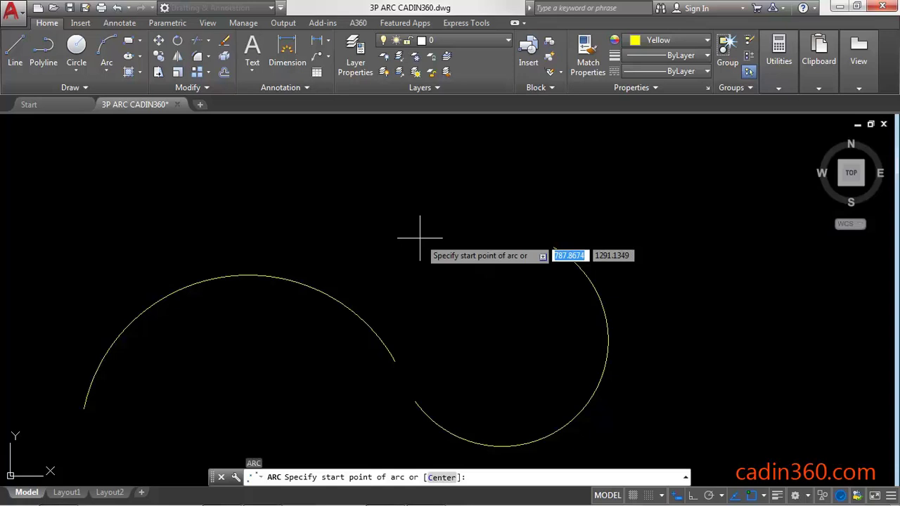
pyautogui.press('Return')
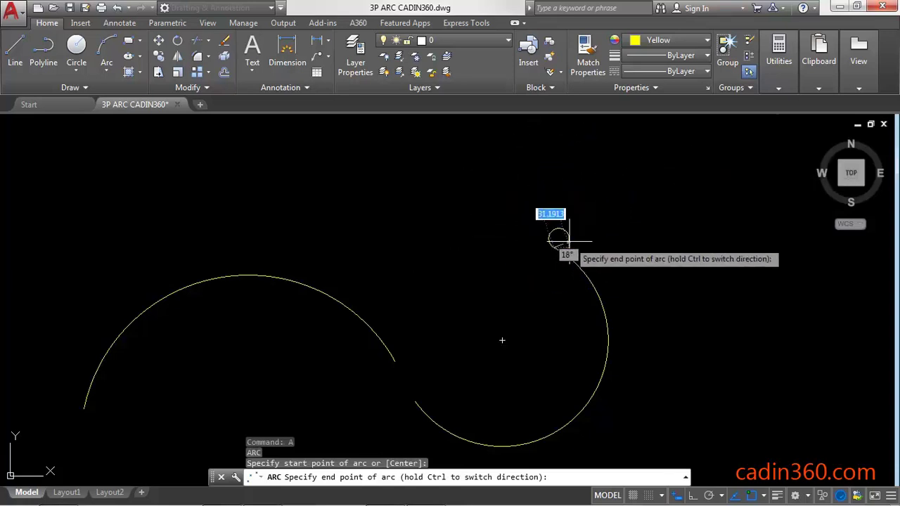
pyautogui.moveTo(605, 185); pyautogui.dragTo(527, 233, button='middle')
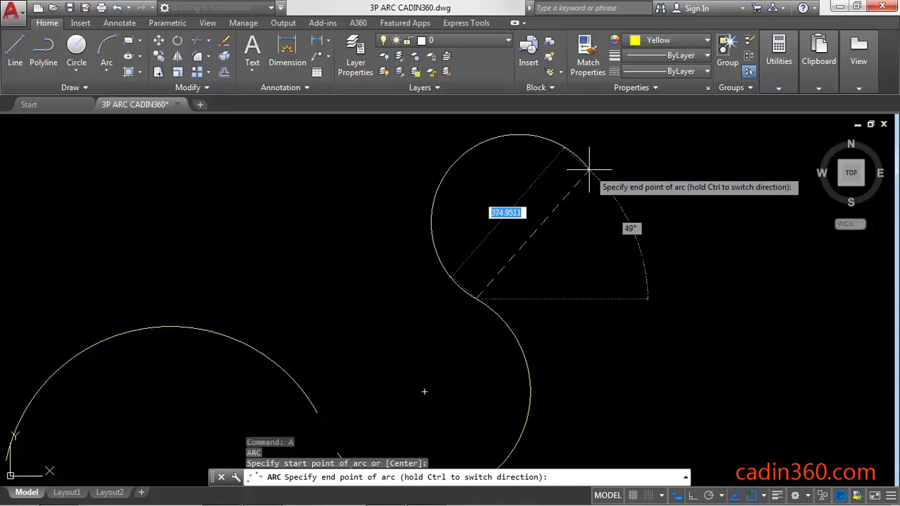
pyautogui.click(589, 168)
pyautogui.scroll(-2, 611, 175)
pyautogui.click(562, 158)
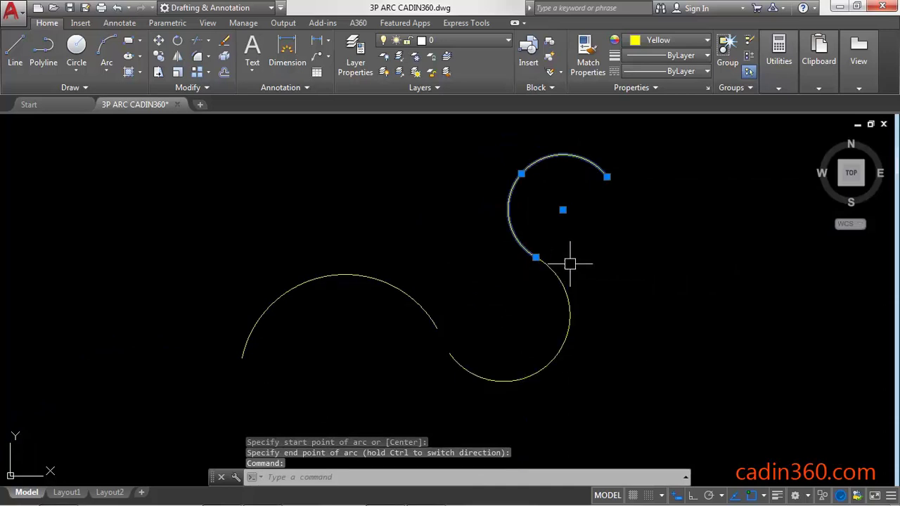
pyautogui.press('Escape')
# Step: Draw a straight line slanting up-right from the lower left of the drawing
pyautogui.write('l')
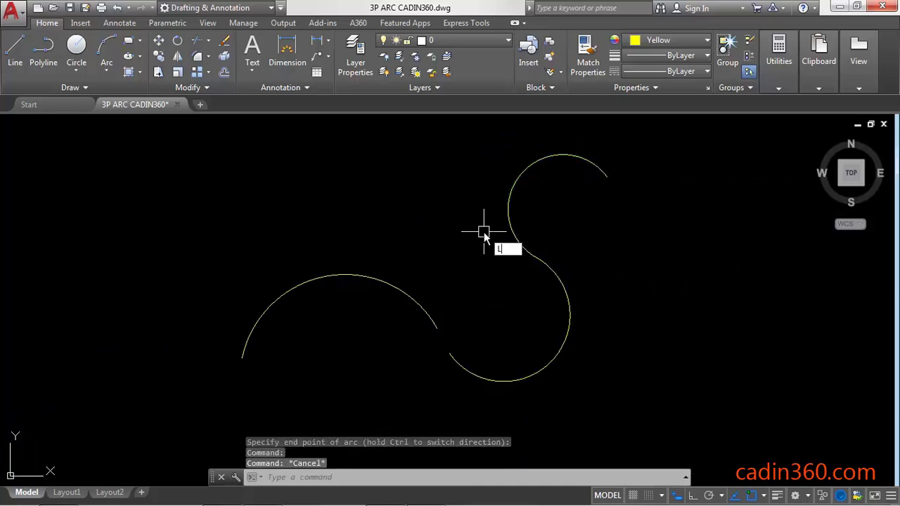
pyautogui.press('Return')
pyautogui.click(106, 321)
pyautogui.click(262, 210)
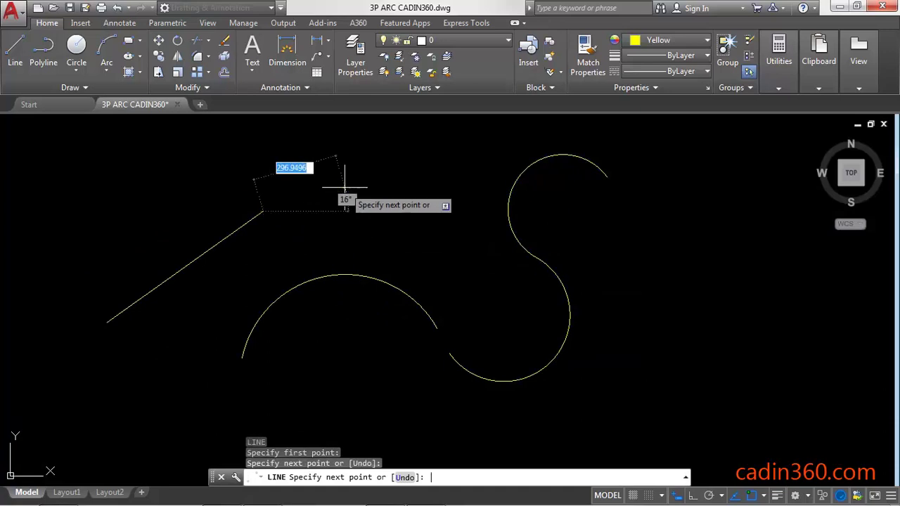
pyautogui.press('Escape')
pyautogui.press('Escape')
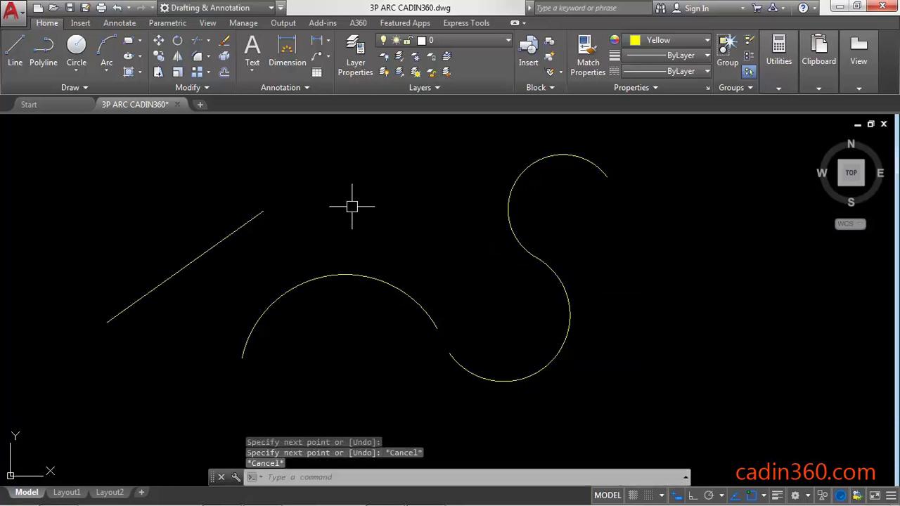
pyautogui.click(113, 73)
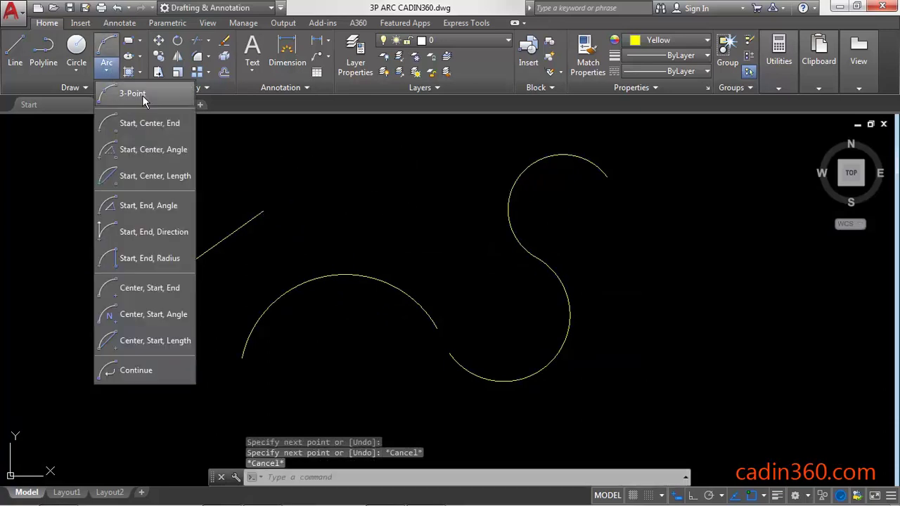
# Step: Draw a 3-Point arc tangent to the slanted line's upper end, curving over and down
pyautogui.click(132, 93)
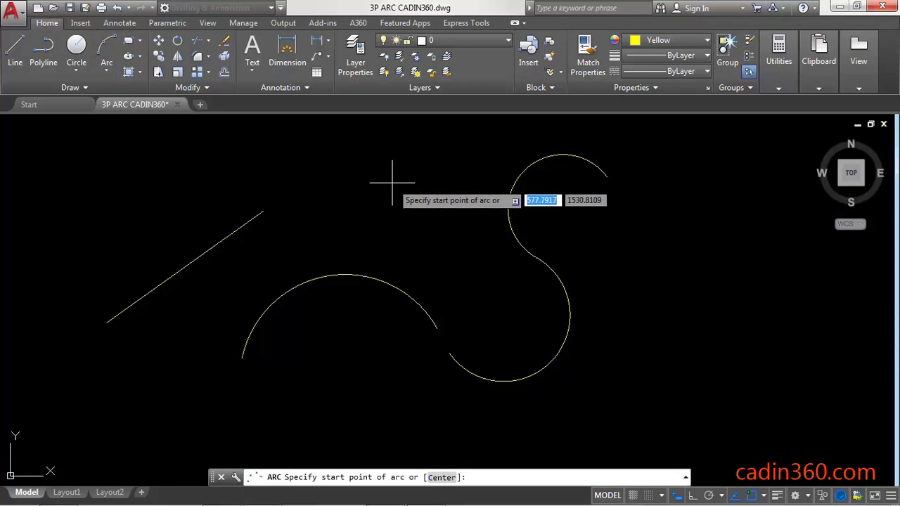
pyautogui.press('Return')
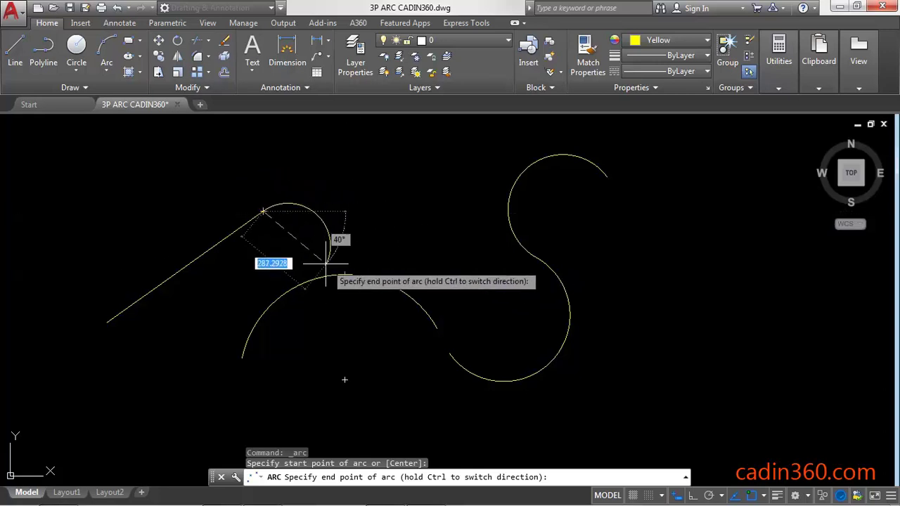
pyautogui.scroll(3, 320, 259)
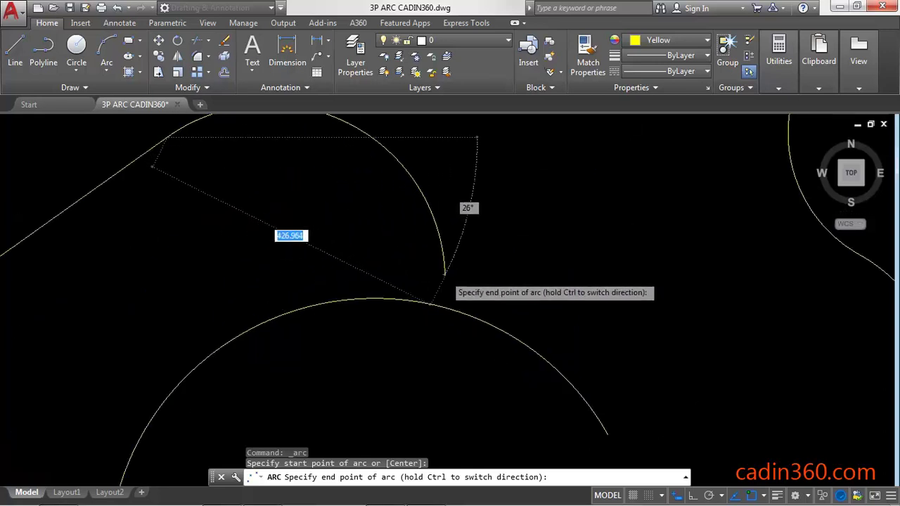
pyautogui.scroll(-2, 438, 271)
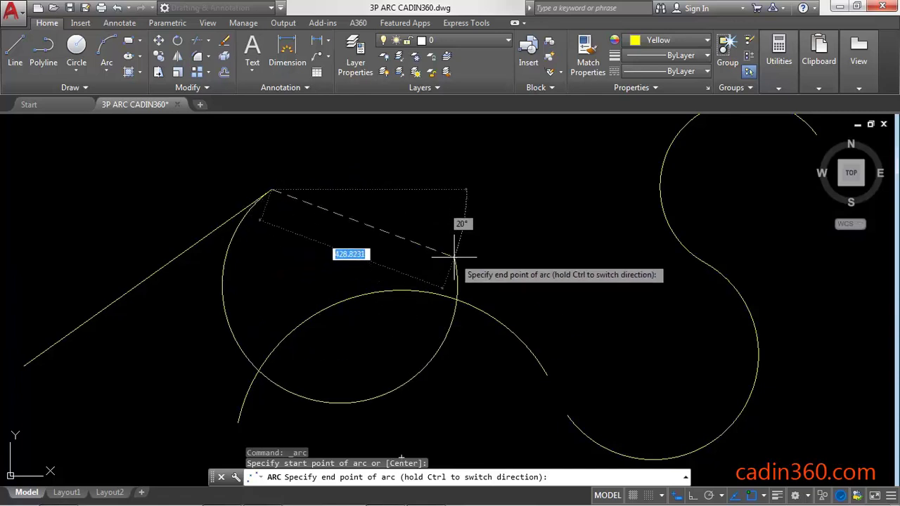
pyautogui.click(386, 366)
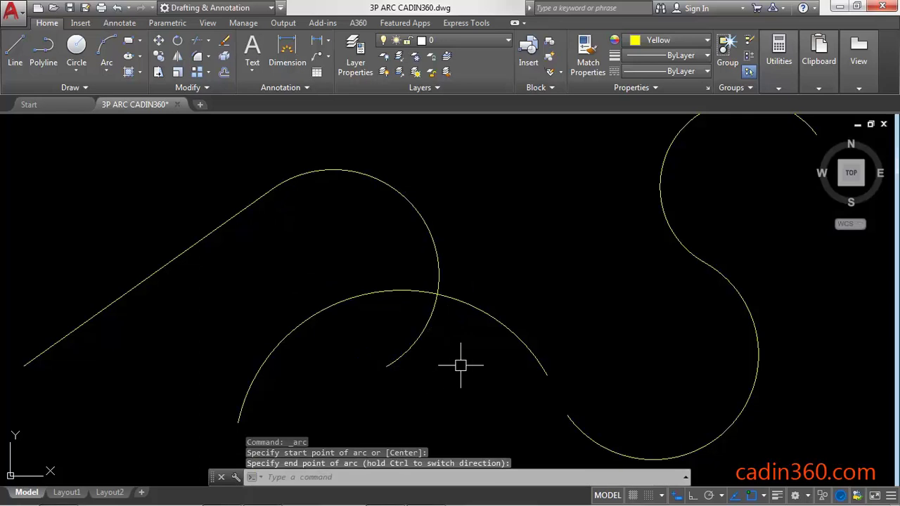
pyautogui.scroll(-2, 518, 251)
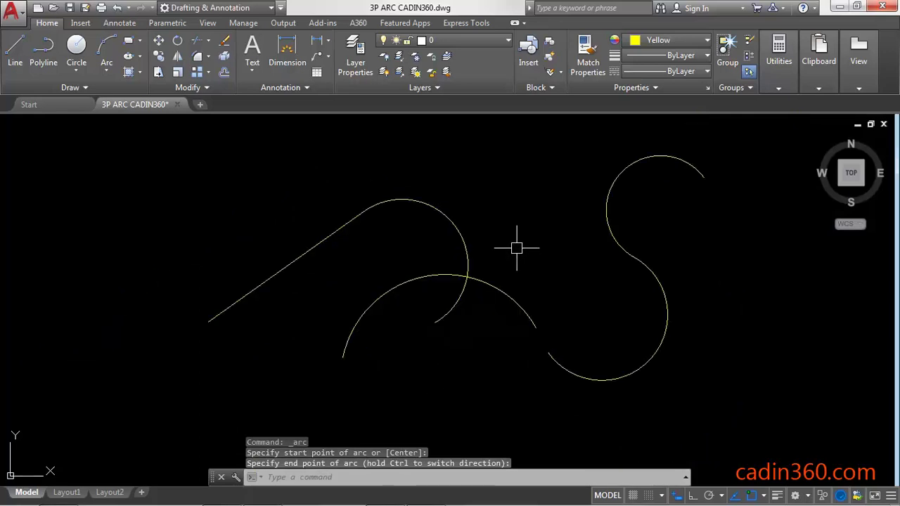
pyautogui.scroll(2, 449, 226)
pyautogui.click(437, 212)
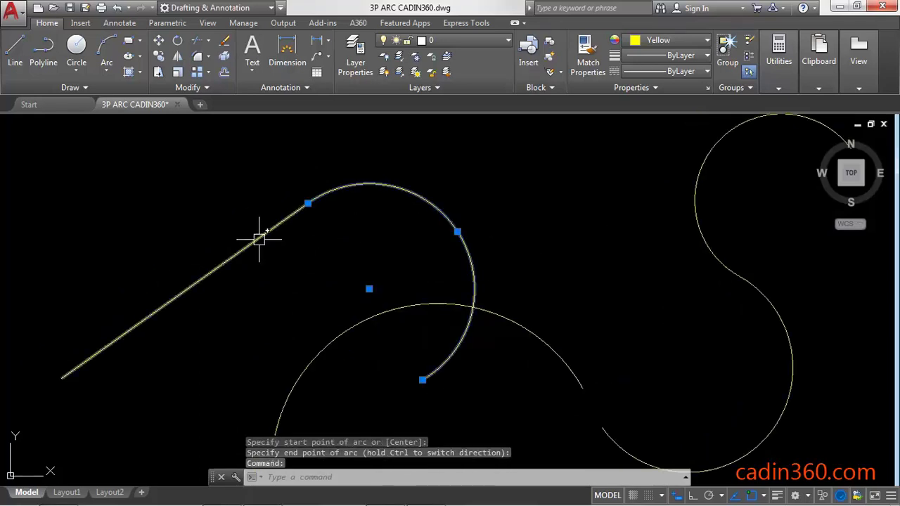
pyautogui.press('Escape')
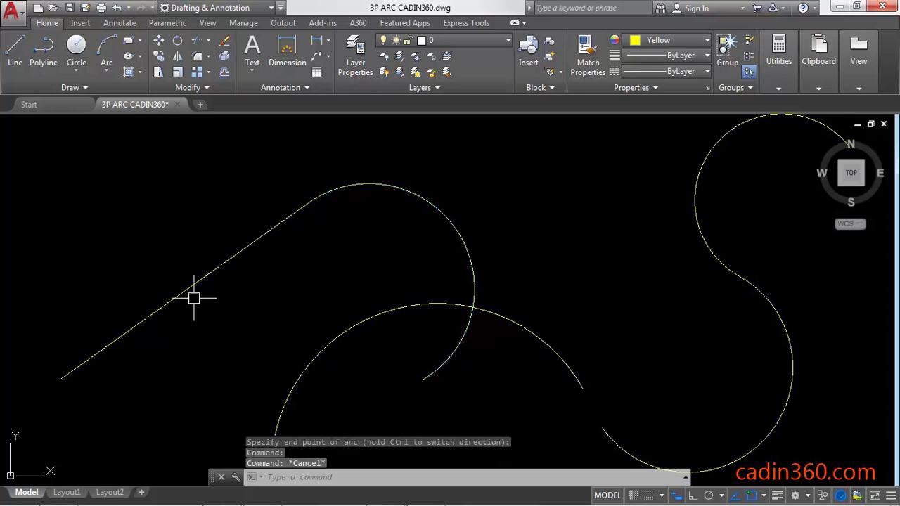
pyautogui.scroll(-2, 194, 298)
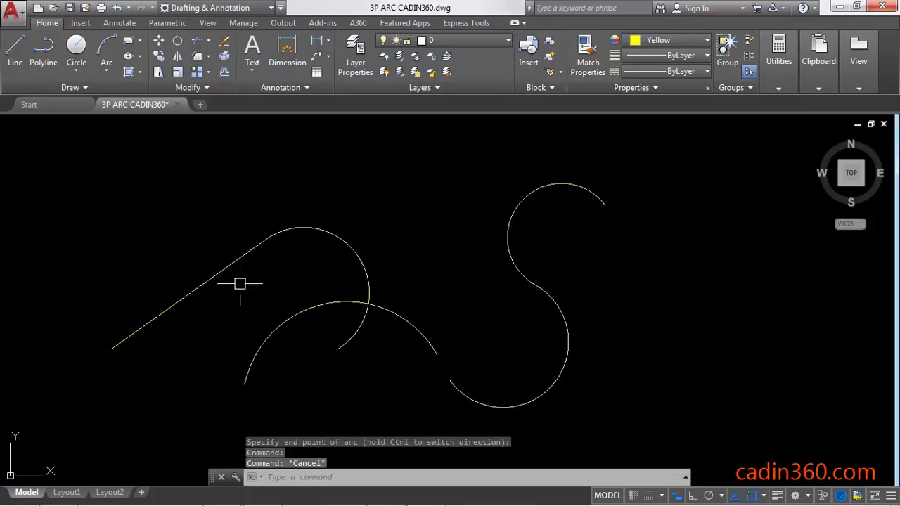